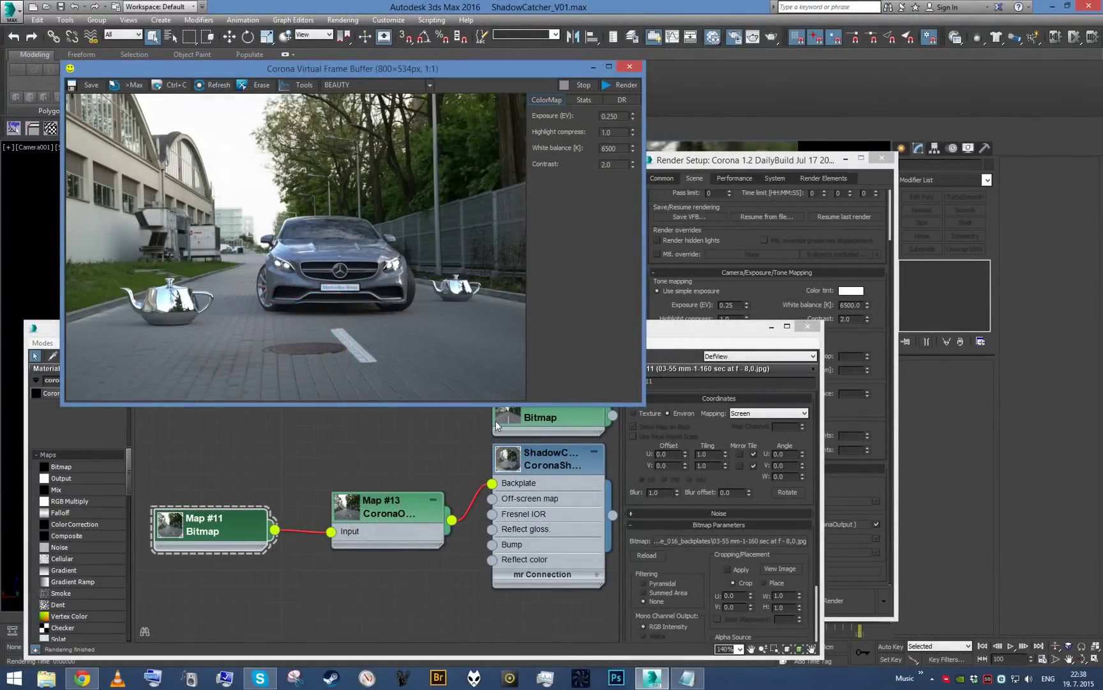
- Delete the Map #11 bitmap node and the Map #13 CoronaOutput node feeding the ShadowCatcher material's backplate
{"action": "left_click", "coordinate": [442, 437]}
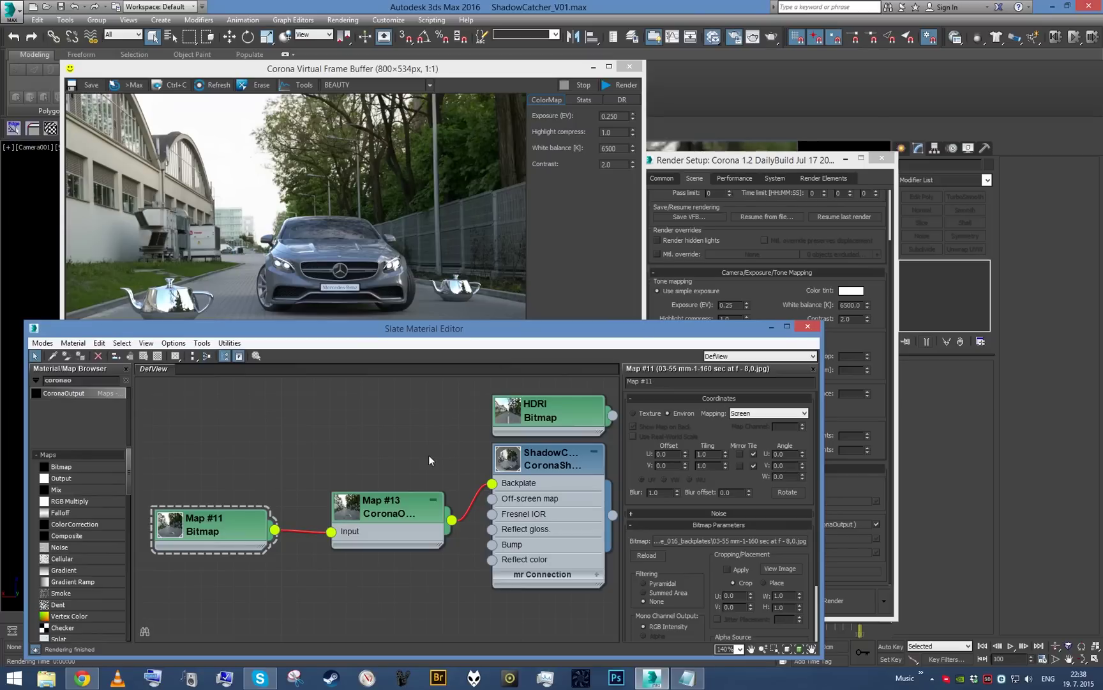
{"action": "middle_click_drag", "start_coordinate": [260, 496], "coordinate": [305, 469]}
{"action": "left_click", "coordinate": [287, 490]}
{"action": "key", "text": "Delete"}
{"action": "left_click", "coordinate": [470, 493]}
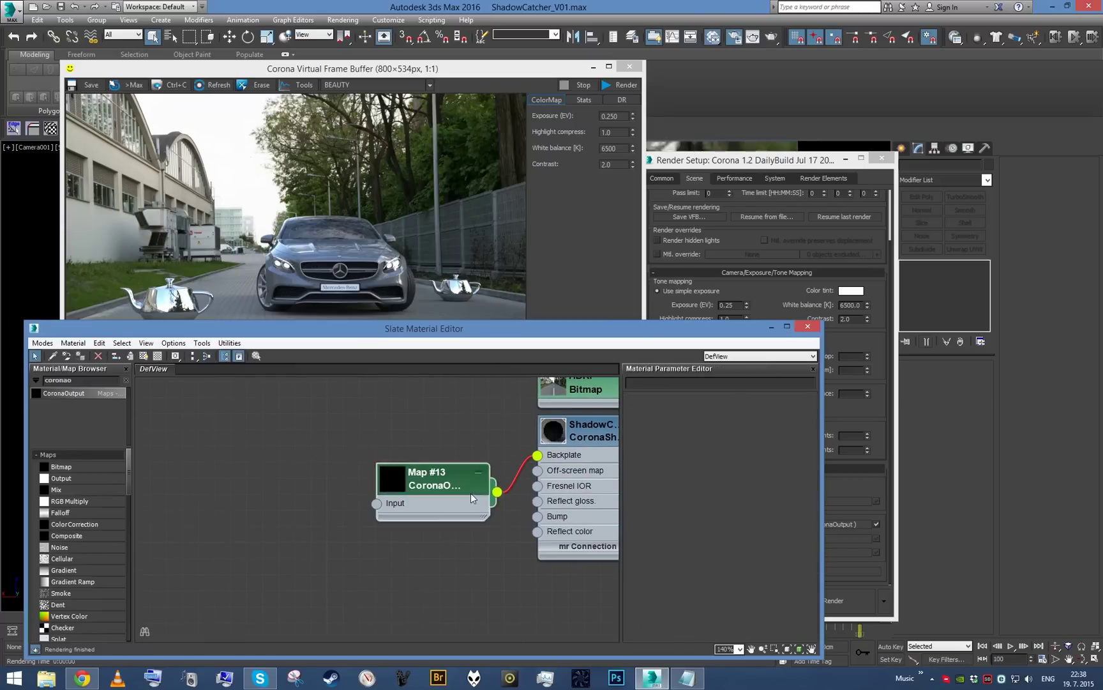
{"action": "left_click", "coordinate": [471, 493]}
{"action": "key", "text": "Delete"}
- Turn off the direct visibility override in the Corona scene environment settings
{"action": "left_click", "coordinate": [528, 265]}
{"action": "left_click", "coordinate": [877, 472]}
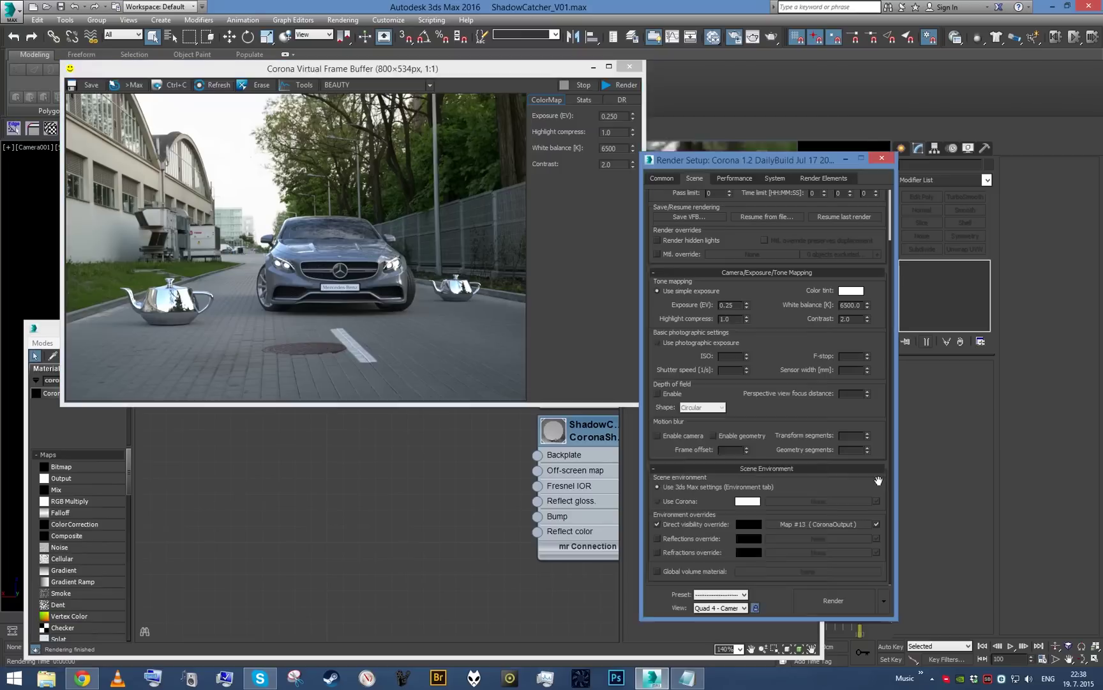
- Place the HDRI bitmap node beside the ShadowCatcher material and connect it to the Backplate input
{"action": "middle_click_drag", "start_coordinate": [480, 431], "coordinate": [395, 500]}
{"action": "double_click", "coordinate": [471, 451]}
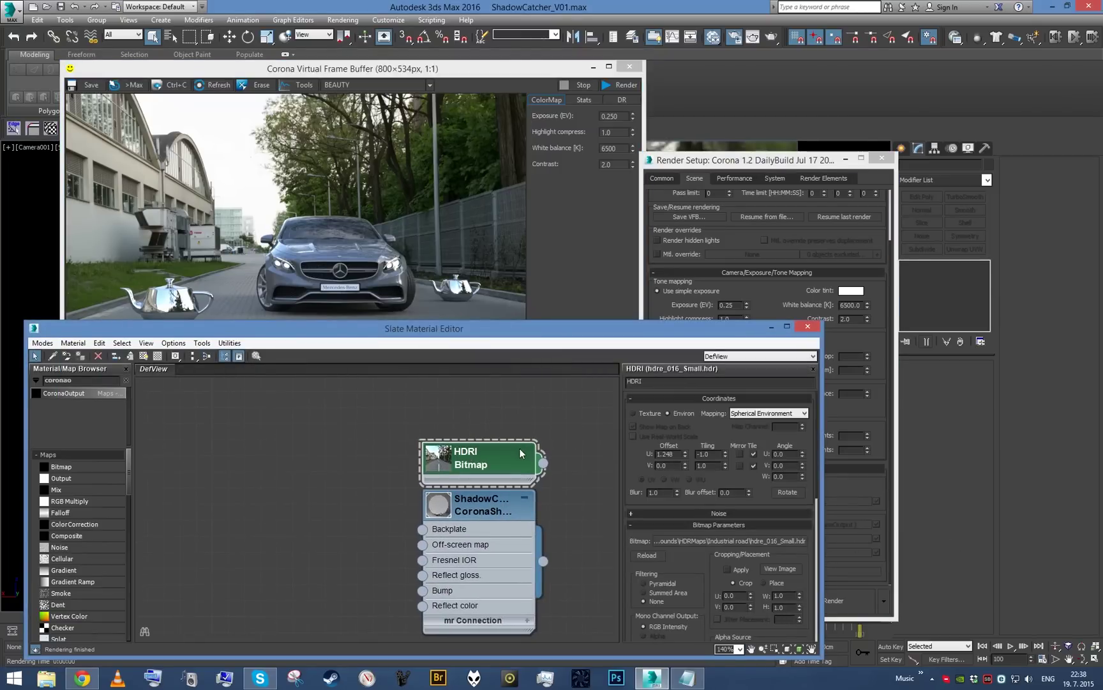
{"action": "left_click_drag", "start_coordinate": [520, 452], "coordinate": [328, 467]}
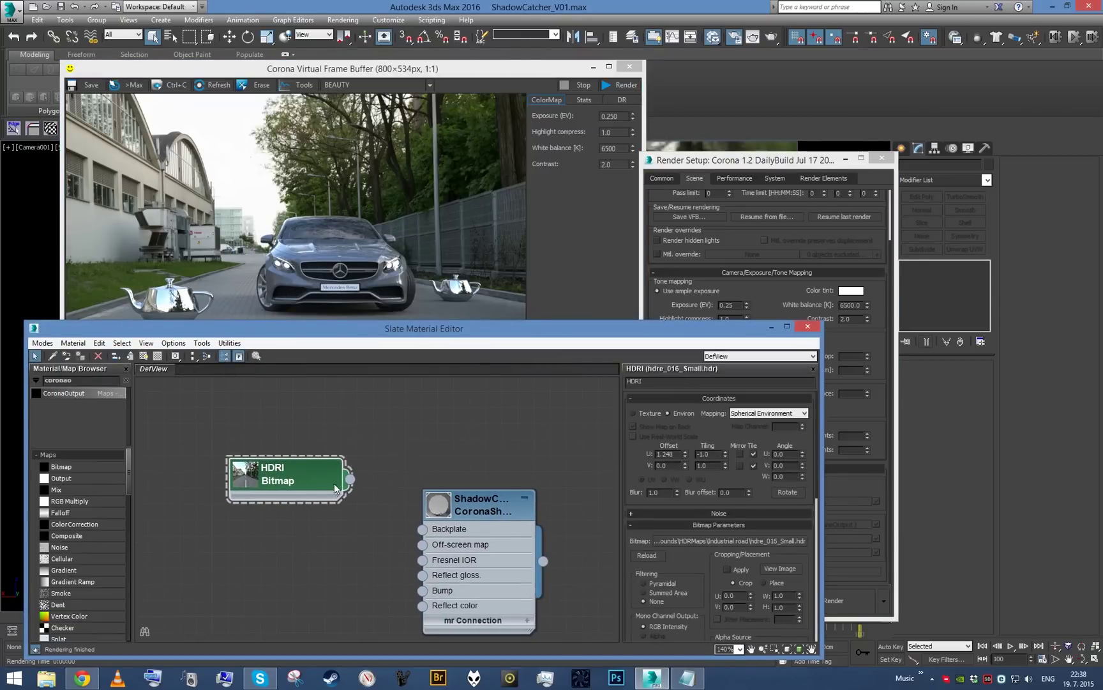
{"action": "scroll", "coordinate": [336, 485], "scroll_direction": "up", "scroll_amount": 1}
{"action": "middle_click_drag", "start_coordinate": [335, 486], "coordinate": [341, 438]}
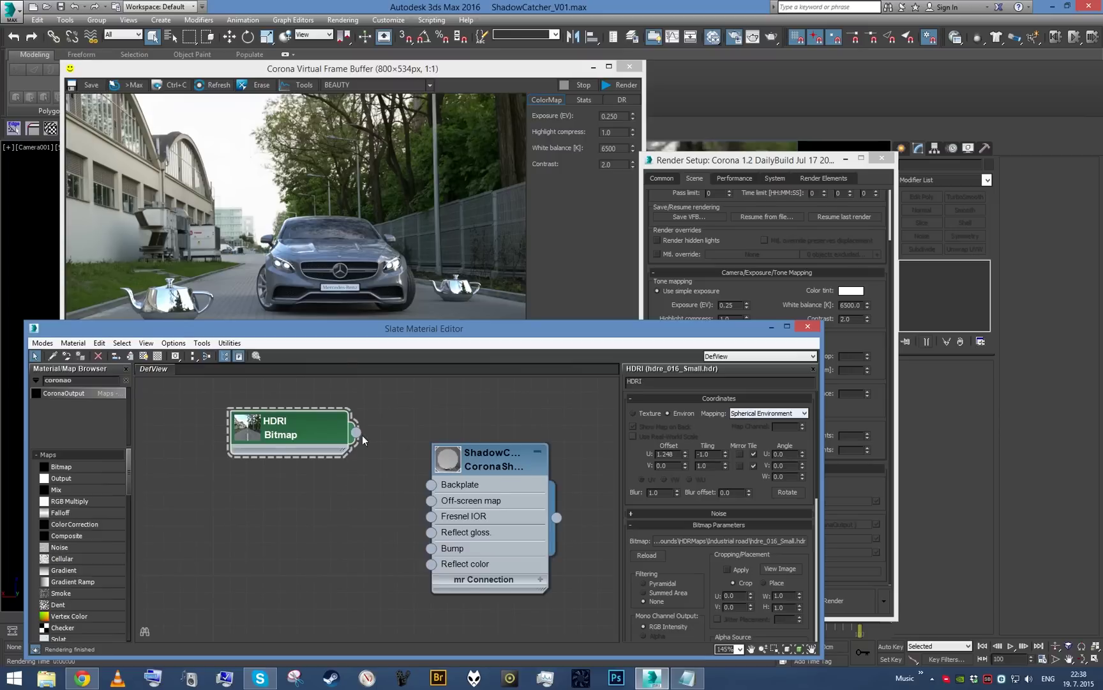
{"action": "left_click_drag", "start_coordinate": [356, 433], "coordinate": [431, 484]}
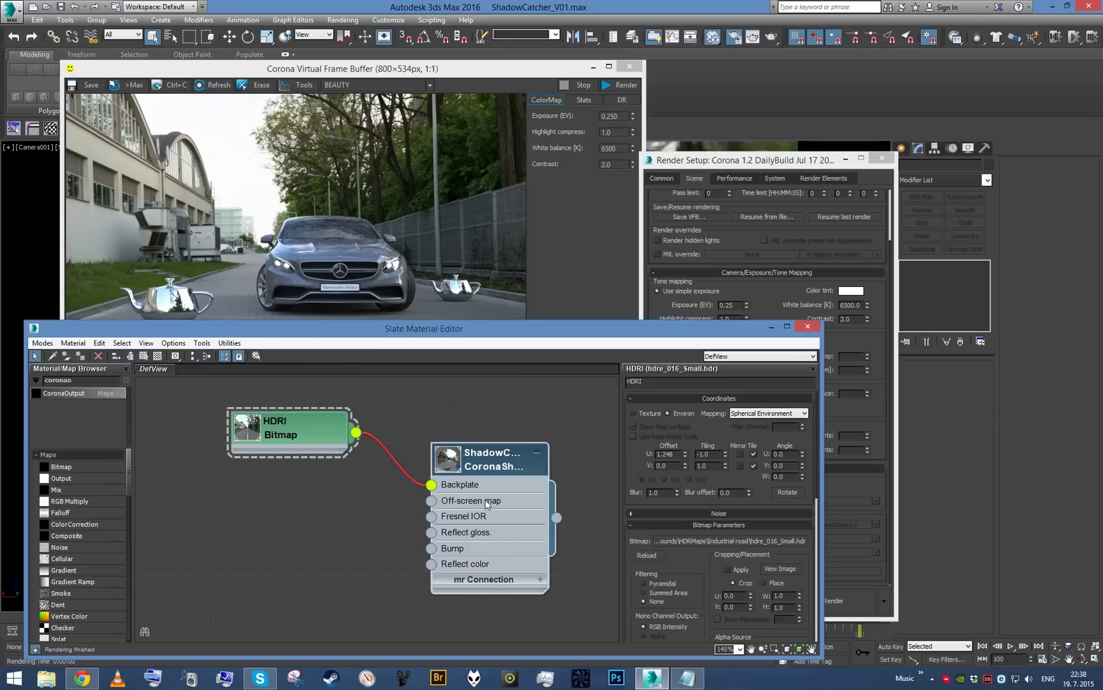
- Set the ShadowCatcher material's projection mode to Enviro projection onto geometry
{"action": "double_click", "coordinate": [487, 504]}
{"action": "left_click", "coordinate": [734, 437]}
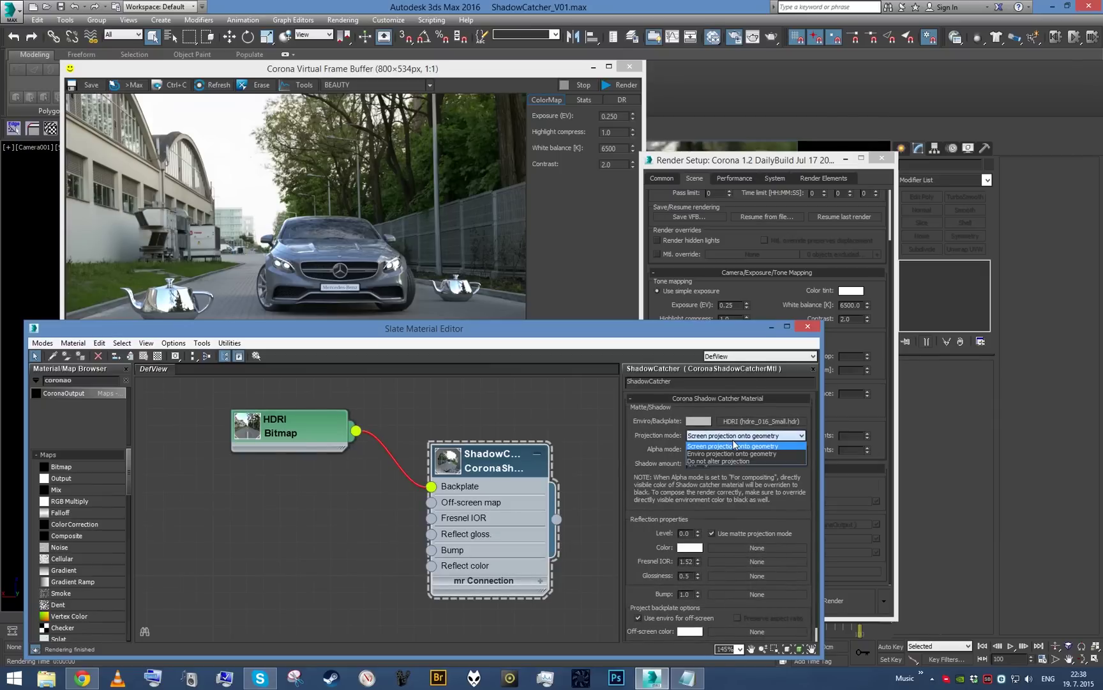
{"action": "left_click", "coordinate": [741, 454]}
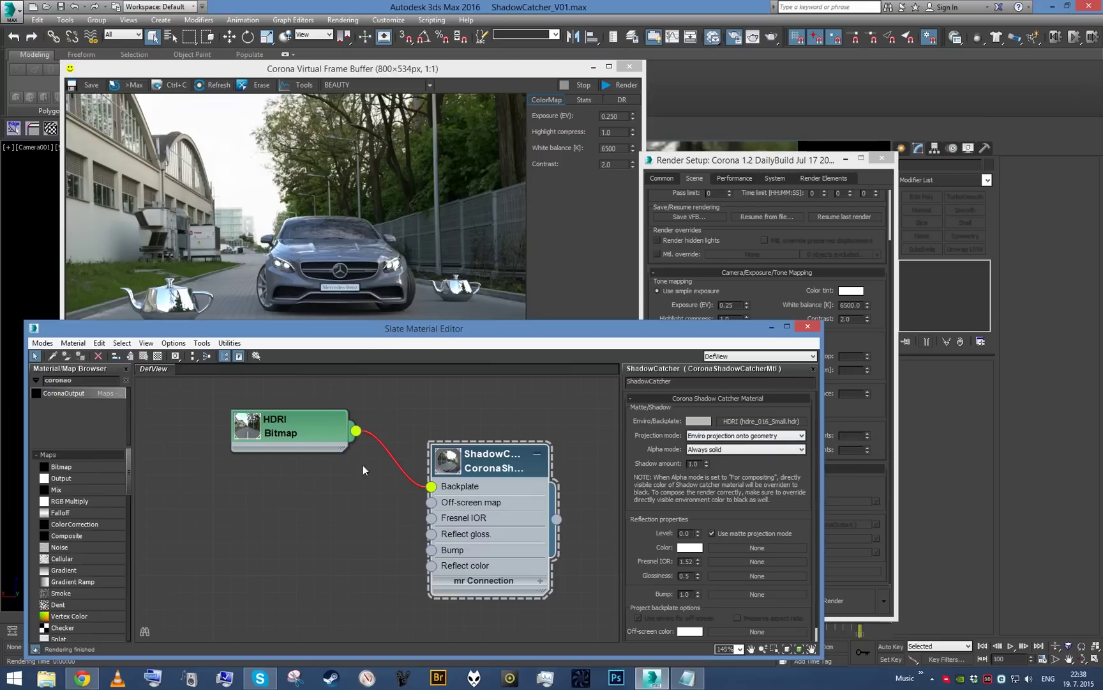
- Check which map is assigned to the scene environment, and close the frame buffer, render setup and material editor windows
{"action": "left_click", "coordinate": [350, 289]}
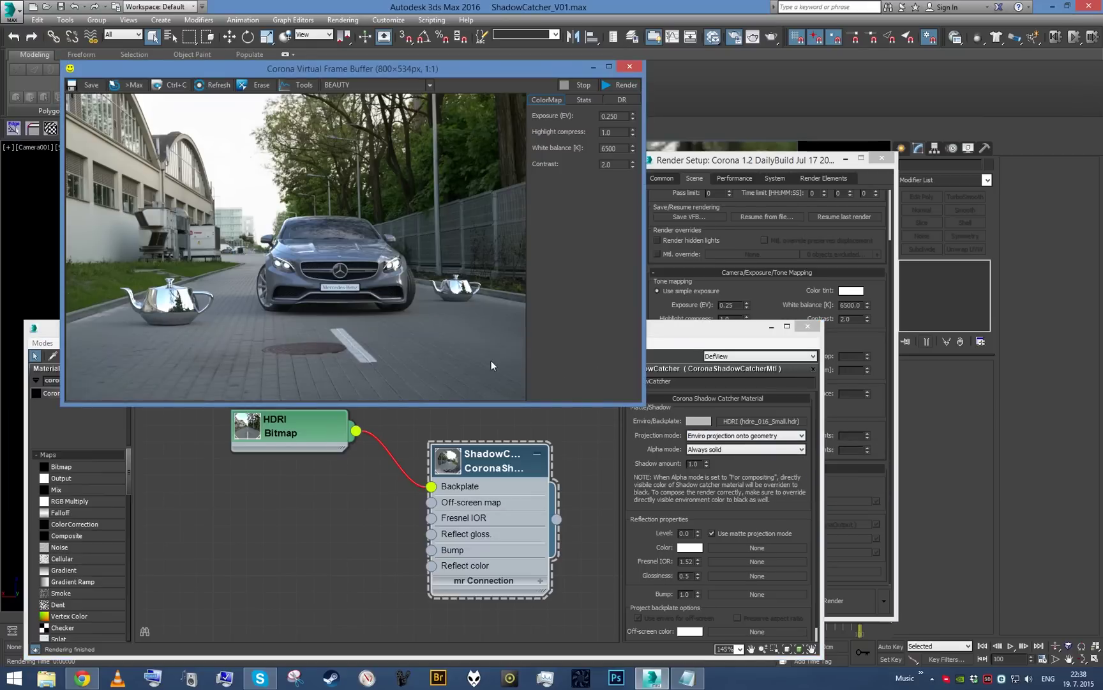
{"action": "left_click", "coordinate": [635, 66]}
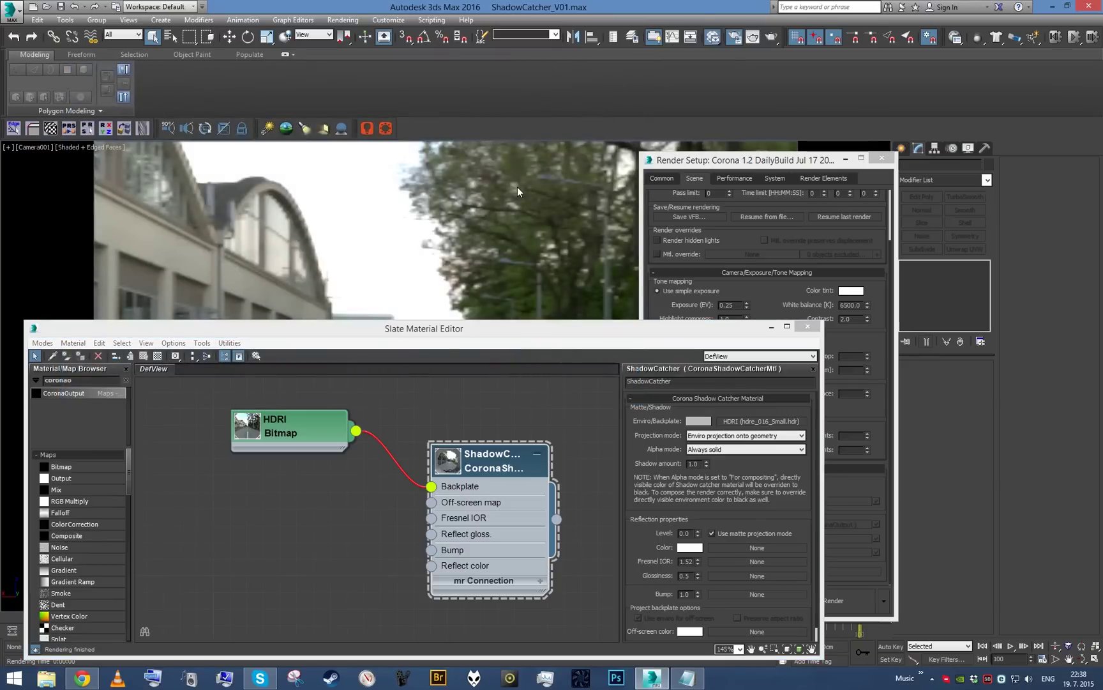
{"action": "key", "text": "8"}
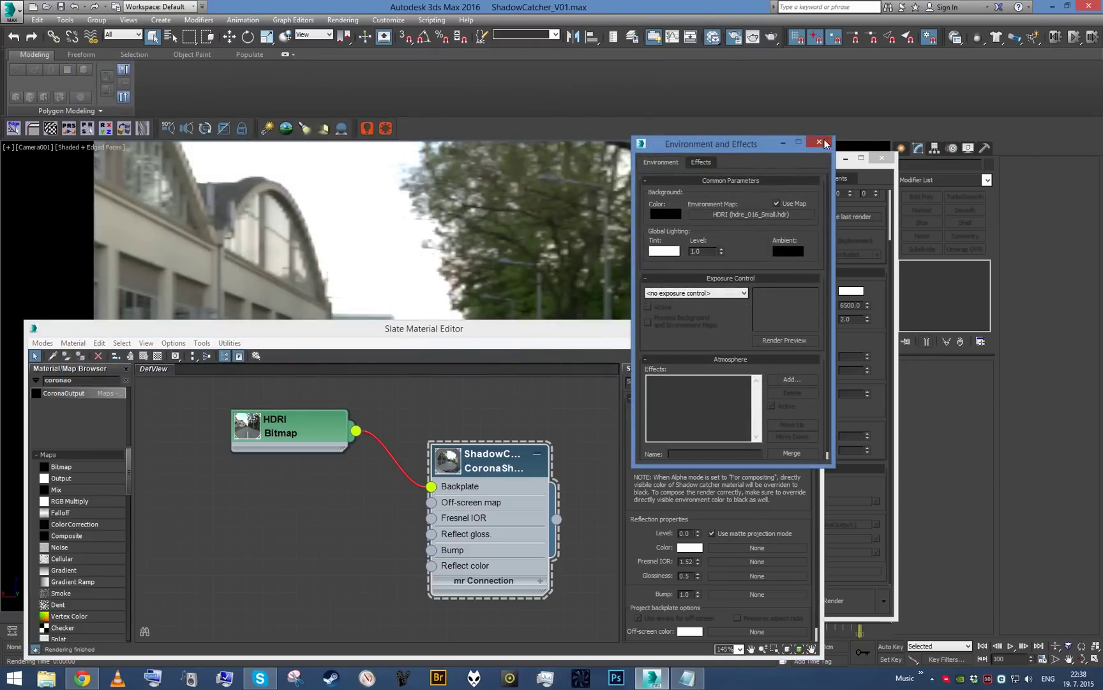
{"action": "left_click", "coordinate": [821, 143]}
{"action": "left_click", "coordinate": [884, 159]}
{"action": "left_click", "coordinate": [811, 327]}
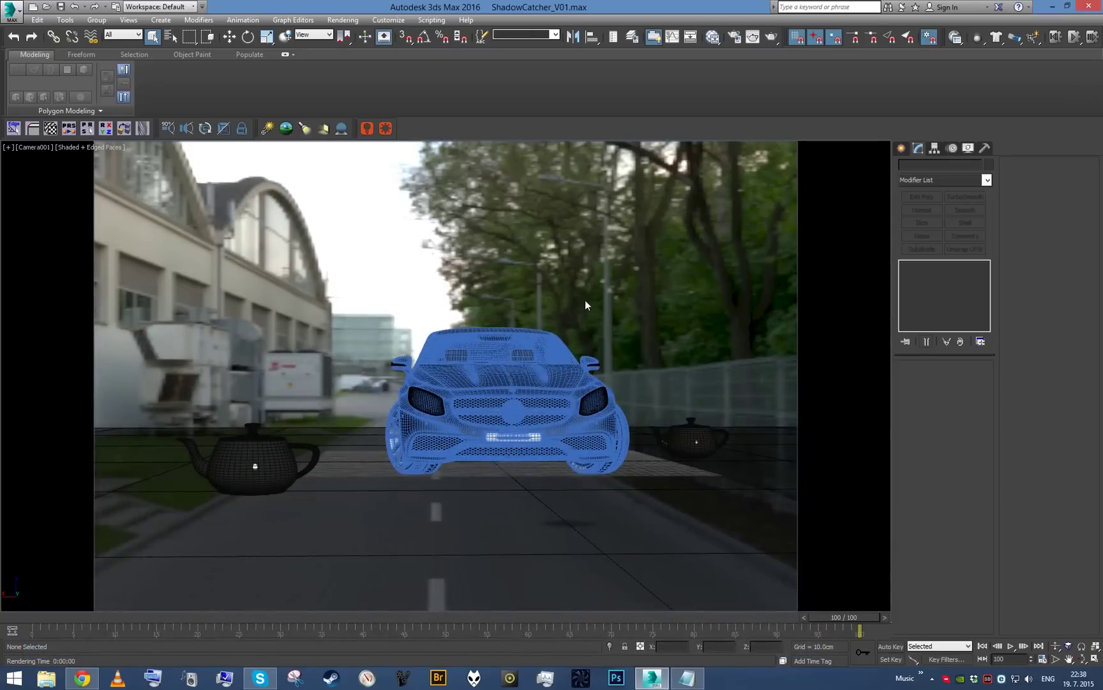
- Render a perspective view of the car from behind with edged faces turned off, and stop the render once it is readable
{"action": "key", "text": "p"}
{"action": "scroll", "coordinate": [590, 324], "scroll_direction": "down", "scroll_amount": 4}
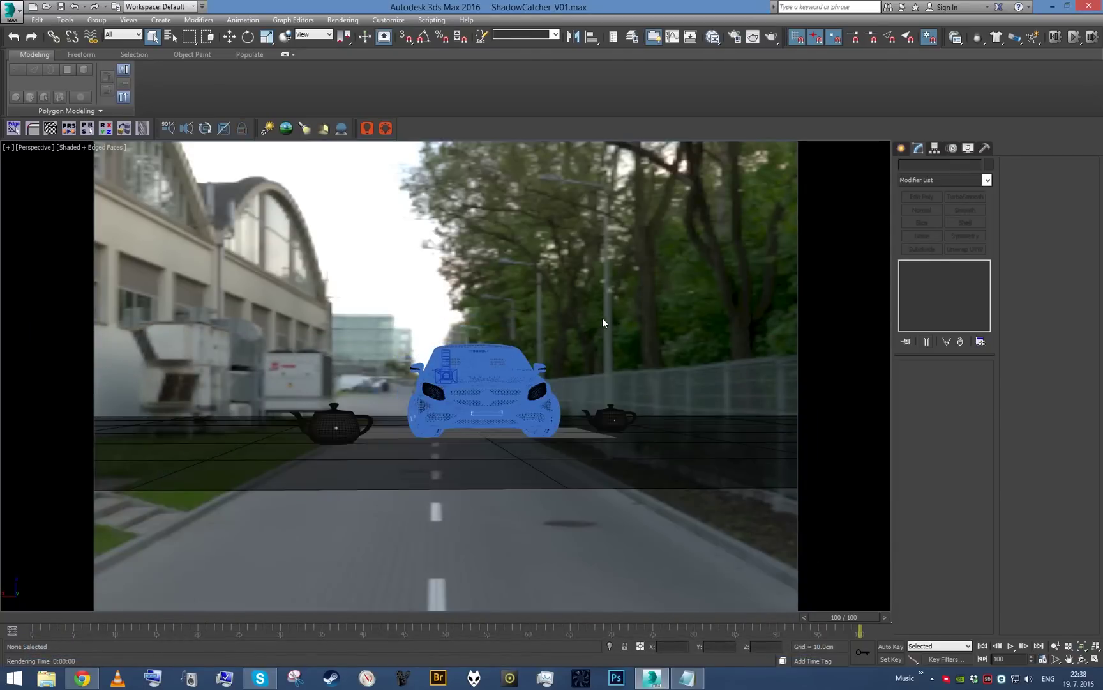
{"action": "middle_click_drag", "start_coordinate": [603, 319], "coordinate": [430, 324], "text": "alt"}
{"action": "scroll", "coordinate": [434, 319], "scroll_direction": "up", "scroll_amount": 5}
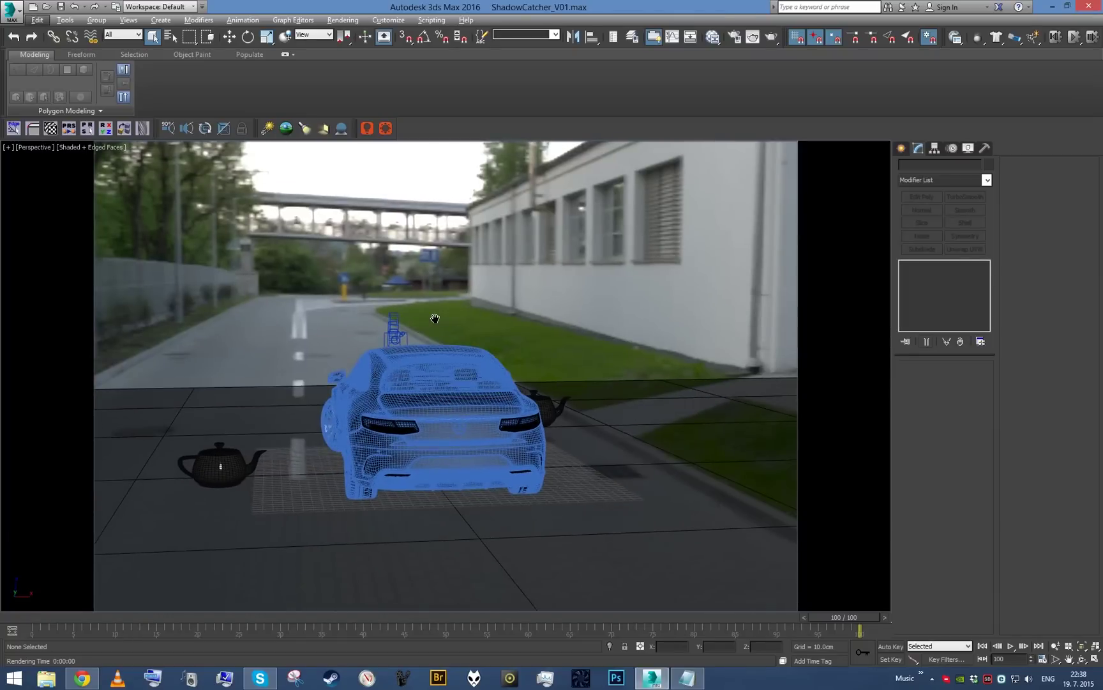
{"action": "mouse_move", "coordinate": [435, 333]}
{"action": "middle_mouse_down", "text": "alt"}
{"action": "mouse_move", "coordinate": [475, 323]}
{"action": "mouse_move", "coordinate": [451, 322]}
{"action": "mouse_move", "coordinate": [454, 335]}
{"action": "middle_mouse_up", "text": "alt"}
{"action": "key", "text": "F4"}
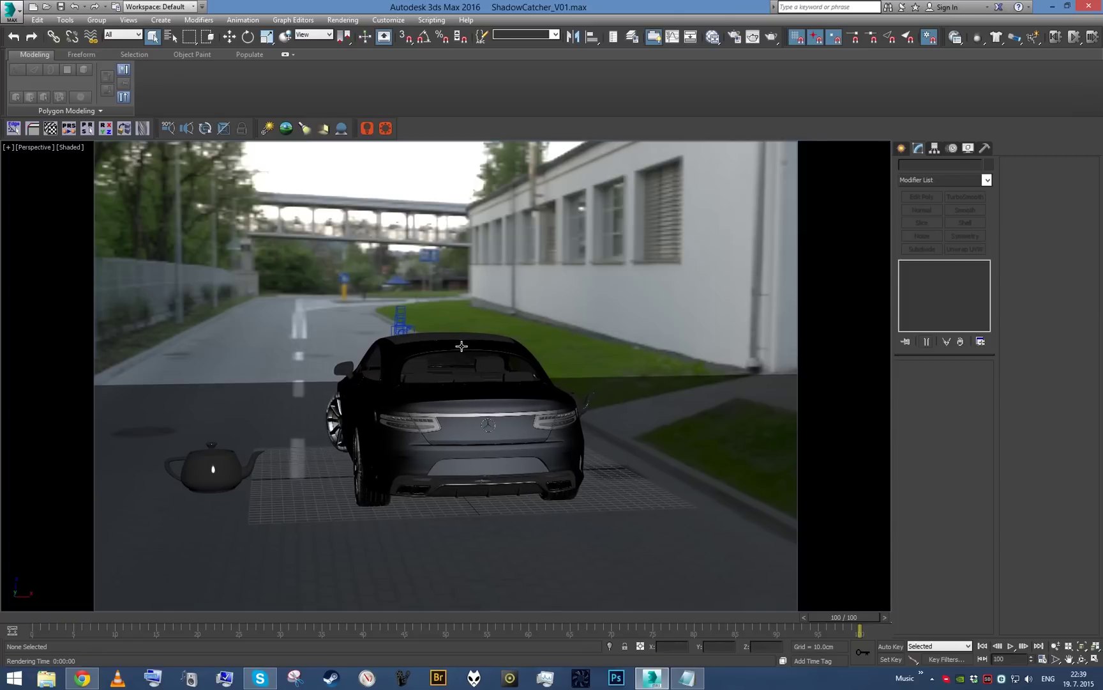
{"action": "key", "text": "shift+q"}
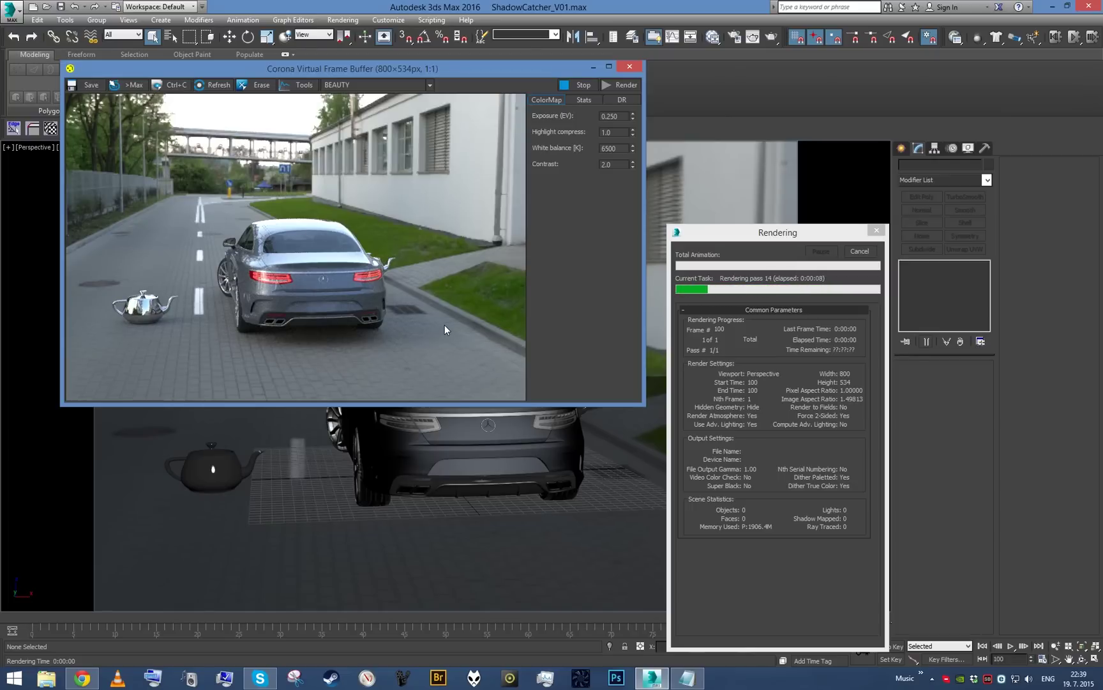
{"action": "left_click", "coordinate": [860, 252]}
- Review the environment map assignment and the ShadowCatcher's projection mode, and close the open windows
{"action": "key", "text": "8"}
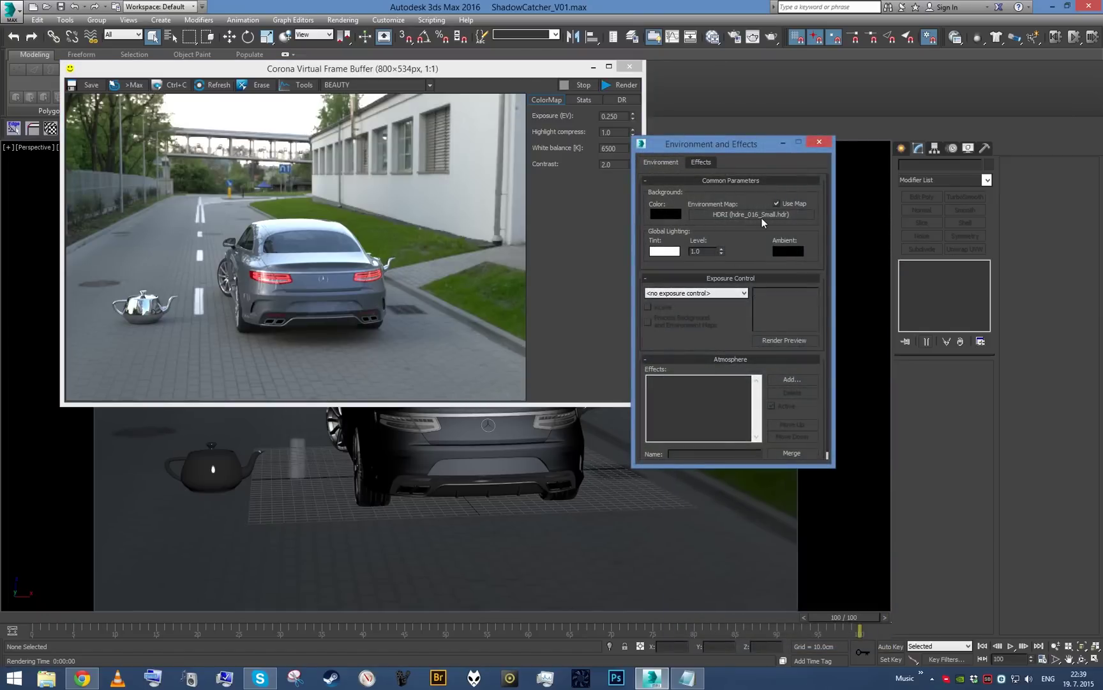
{"action": "key", "text": "m"}
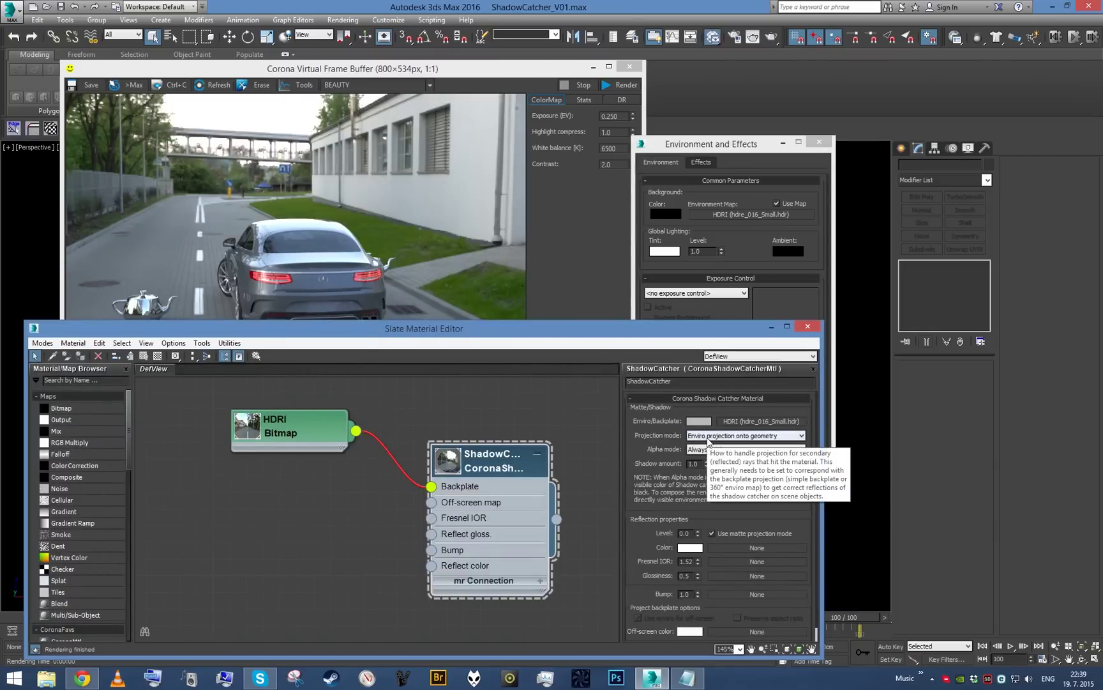
{"action": "left_click", "coordinate": [808, 327]}
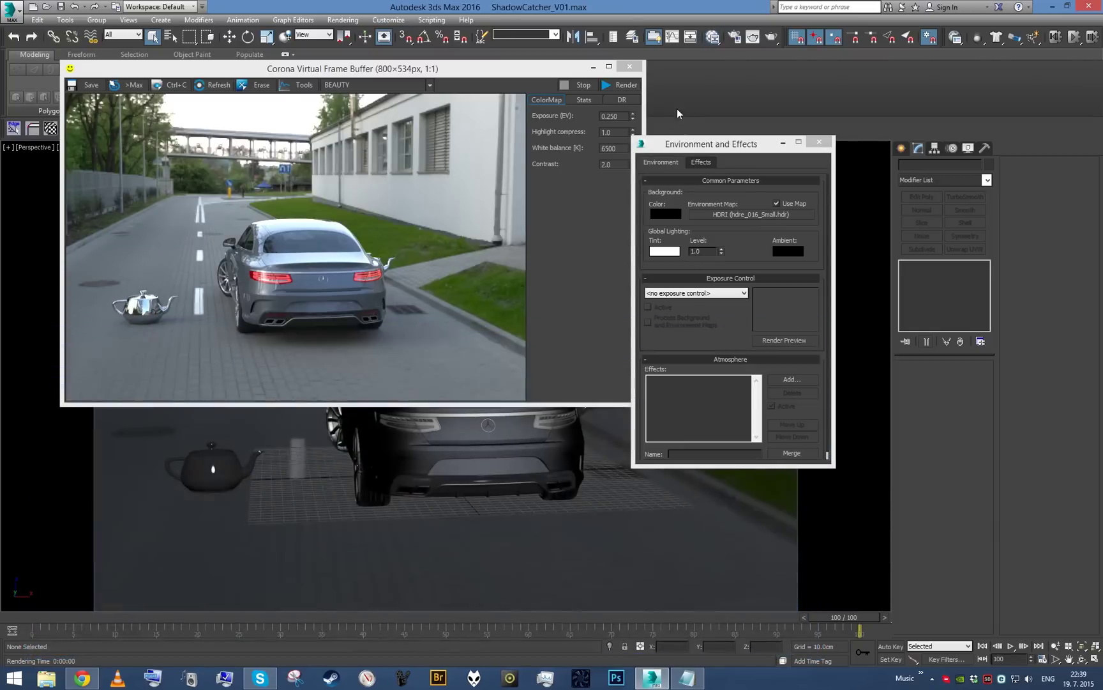
{"action": "left_click", "coordinate": [629, 66]}
{"action": "left_click", "coordinate": [819, 141]}
- Render a closer perspective view of the car's front with the fence behind it, and stop the render
{"action": "middle_click_drag", "start_coordinate": [465, 313], "coordinate": [612, 305], "text": "alt"}
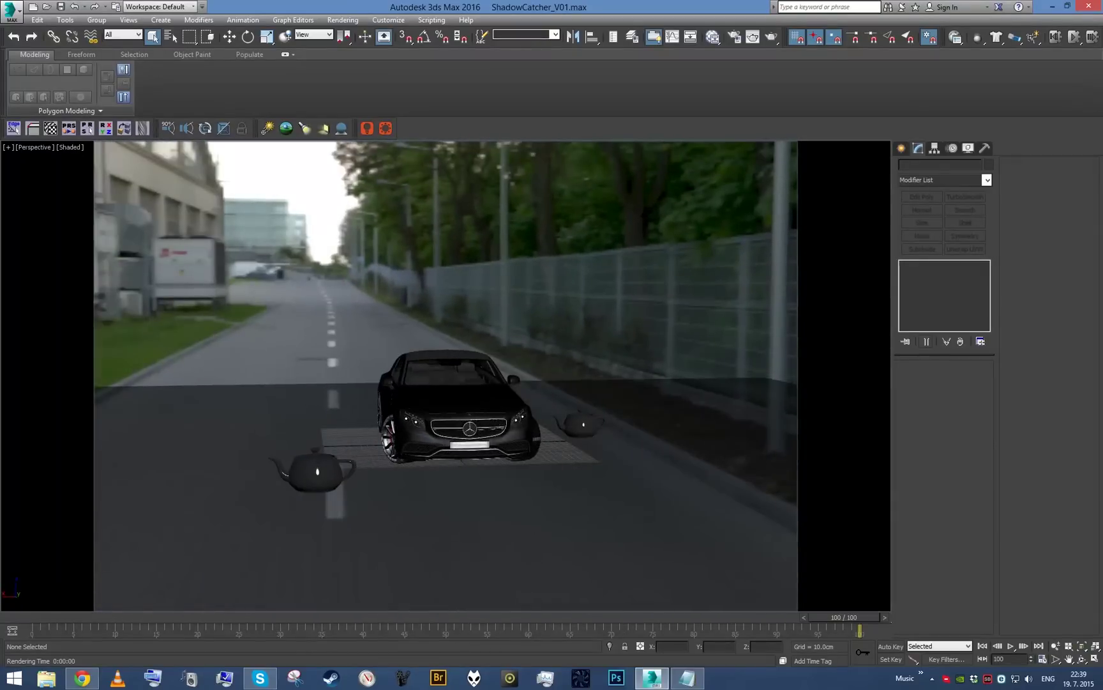
{"action": "scroll", "coordinate": [612, 306], "scroll_direction": "up", "scroll_amount": 5}
{"action": "scroll", "coordinate": [612, 305], "scroll_direction": "down", "scroll_amount": 4}
{"action": "scroll", "coordinate": [508, 361], "scroll_direction": "up", "scroll_amount": 2}
{"action": "middle_click_drag", "start_coordinate": [508, 361], "coordinate": [530, 352]}
{"action": "scroll", "coordinate": [523, 357], "scroll_direction": "up", "scroll_amount": 1}
{"action": "key", "text": "shift+q"}
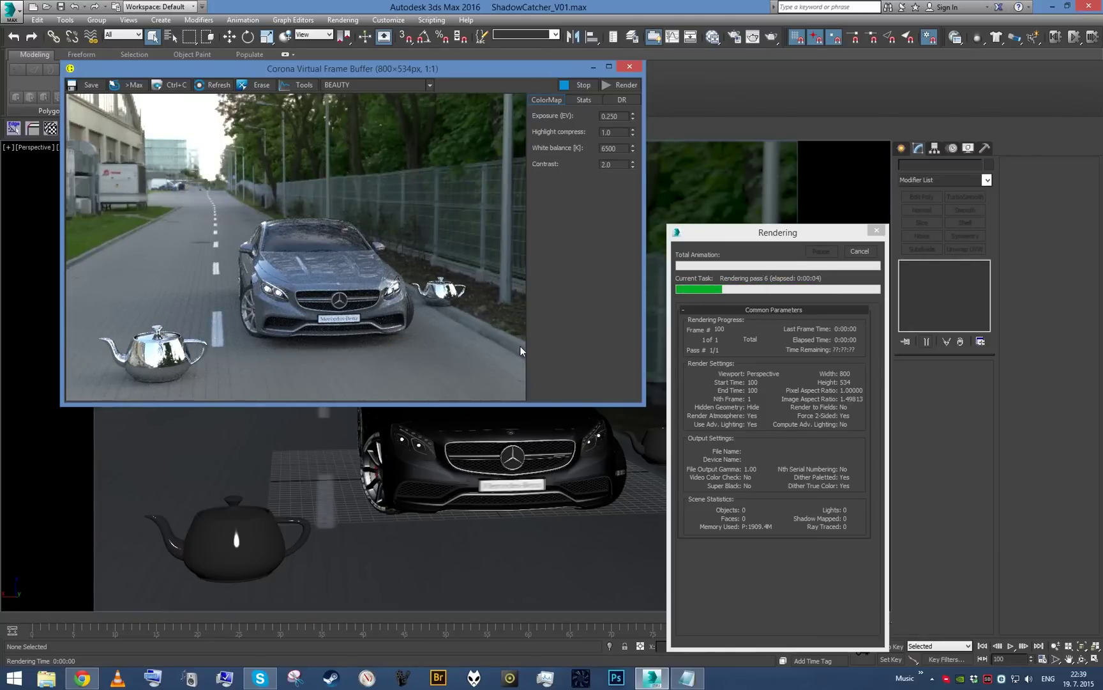
{"action": "left_click", "coordinate": [862, 252]}
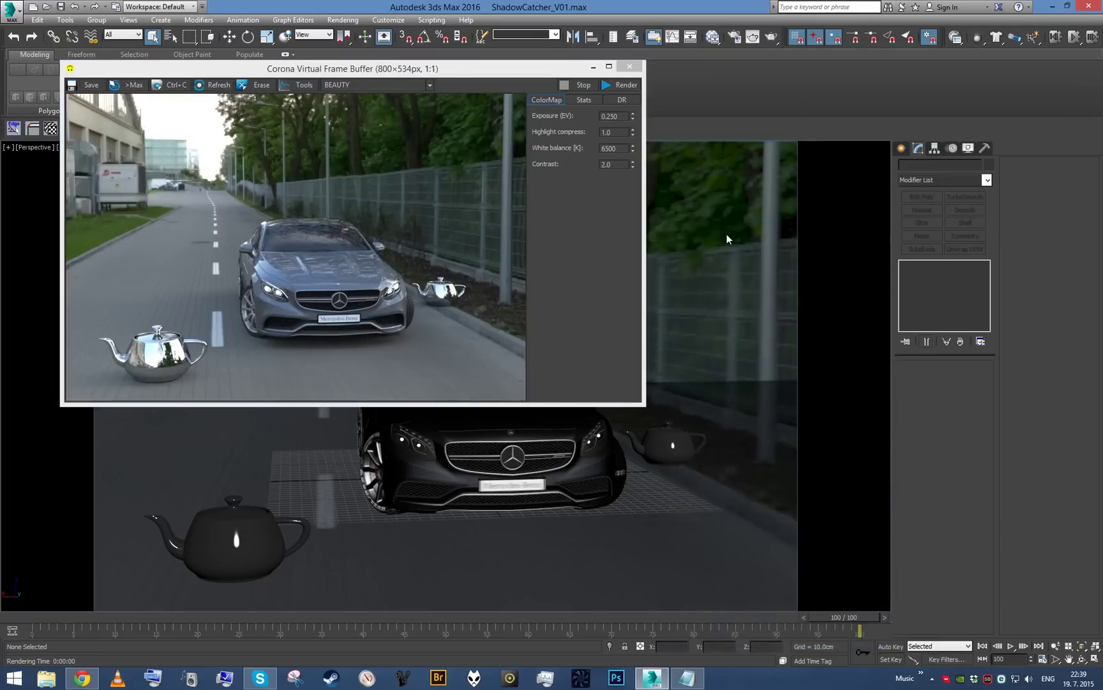
- Replace the HDRI node's bitmap file with hdre_016.hdr
{"action": "key", "text": "m"}
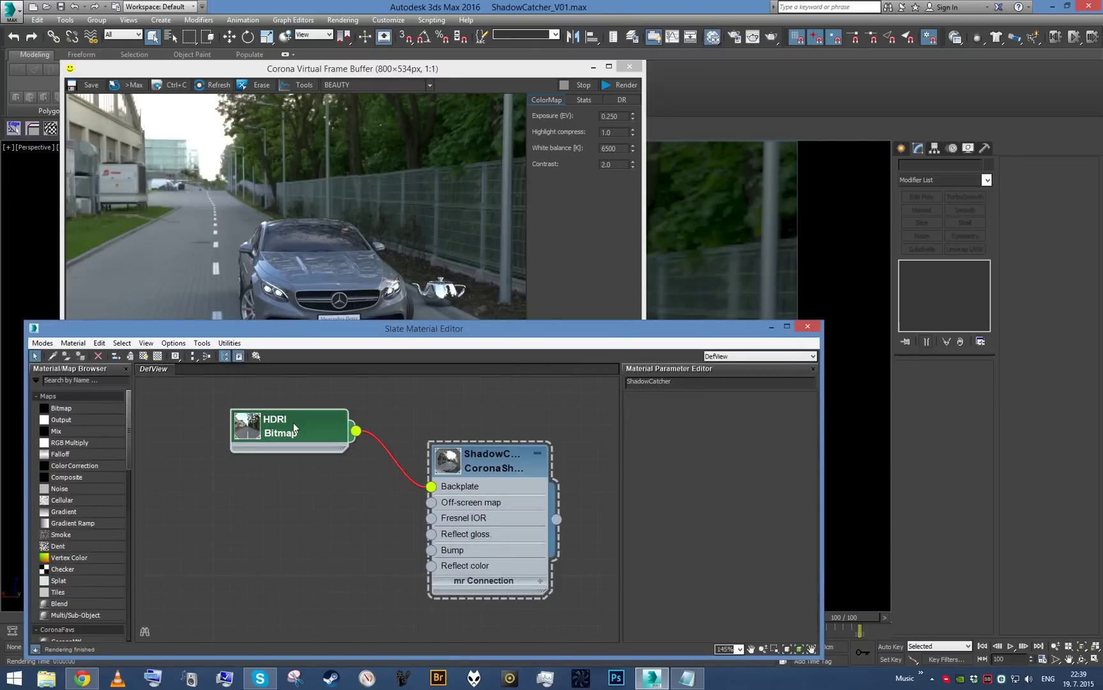
{"action": "double_click", "coordinate": [280, 428]}
{"action": "left_click", "coordinate": [715, 540]}
{"action": "left_click", "coordinate": [319, 164]}
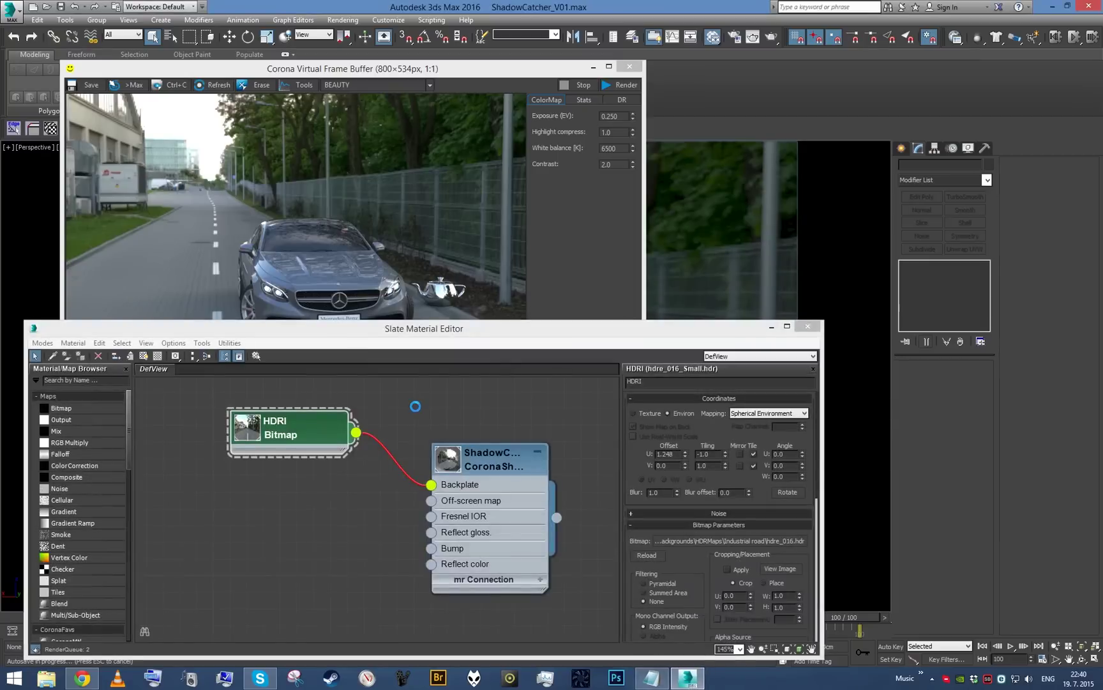
{"action": "left_click", "coordinate": [311, 426]}
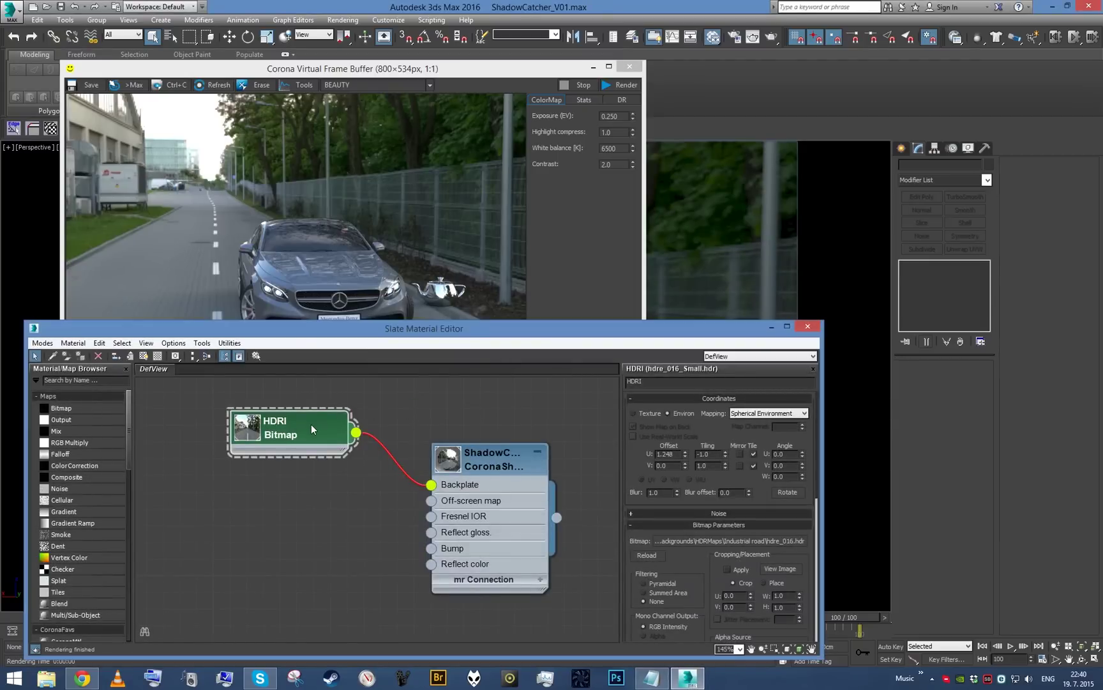
- Render the same view again with the replaced HDRI bitmap and inspect the car in the frame buffer
{"action": "left_click", "coordinate": [370, 205]}
{"action": "left_click", "coordinate": [626, 88]}
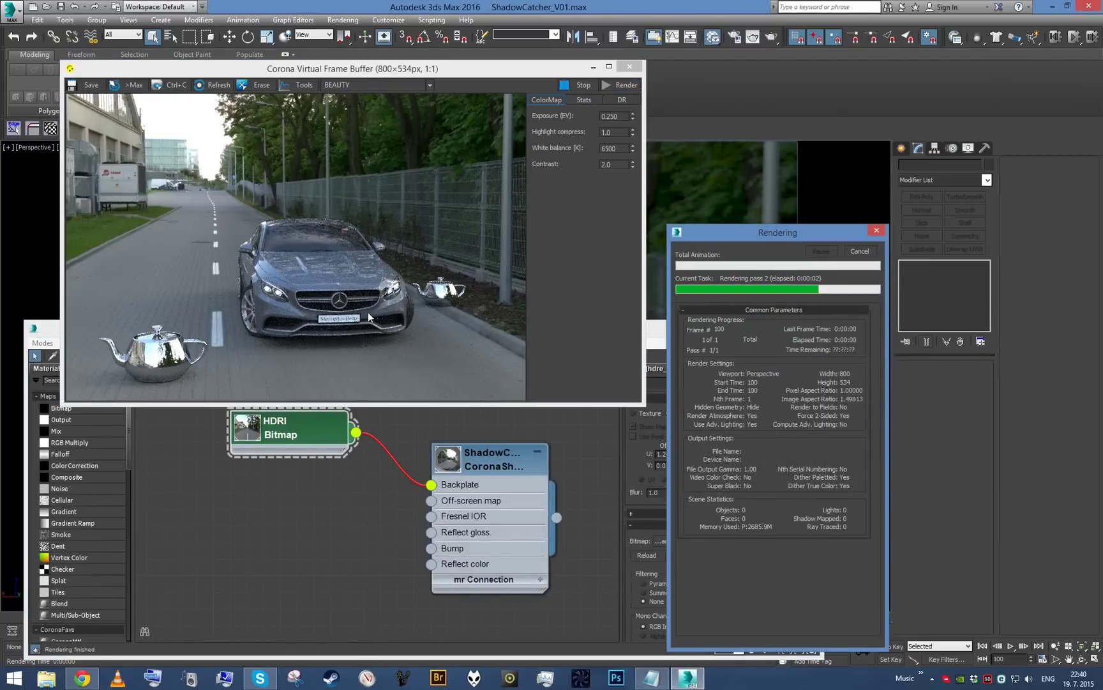
{"action": "left_click", "coordinate": [319, 239]}
{"action": "scroll", "coordinate": [316, 242], "scroll_direction": "up", "scroll_amount": 1}
{"action": "scroll", "coordinate": [316, 243], "scroll_direction": "down", "scroll_amount": 1}
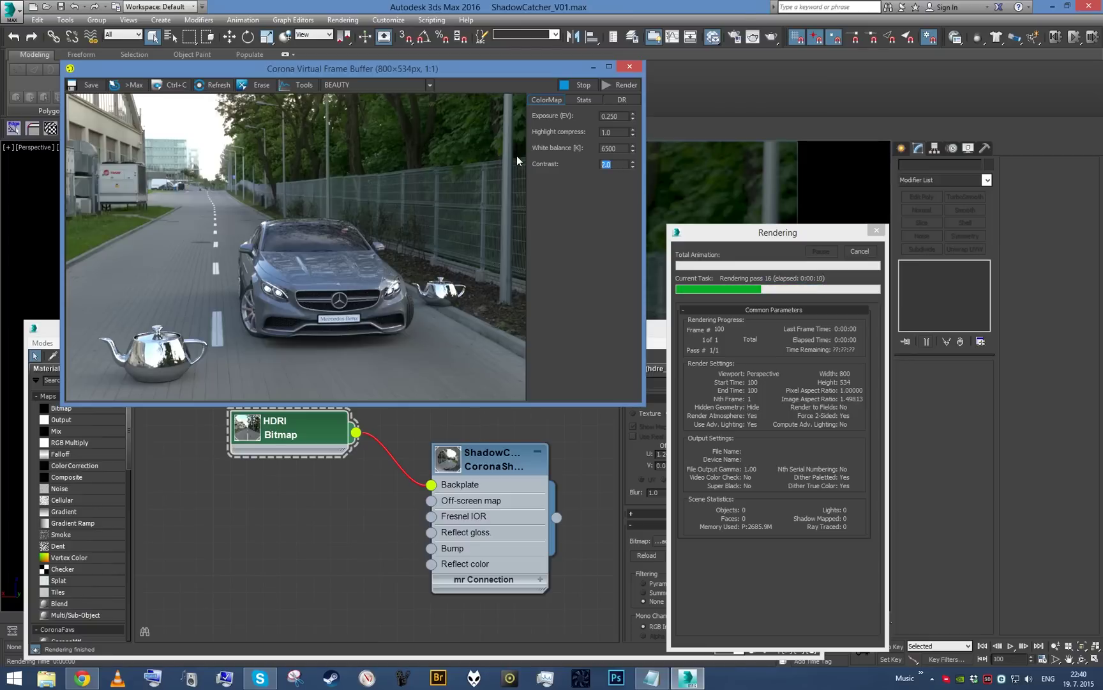
- Set the frame buffer's contrast to 3, white balance to 6638, highlight compression to 0.612 and exposure to 0.182, and stop the render
{"action": "type", "text": "3"}
{"action": "key", "text": "Return"}
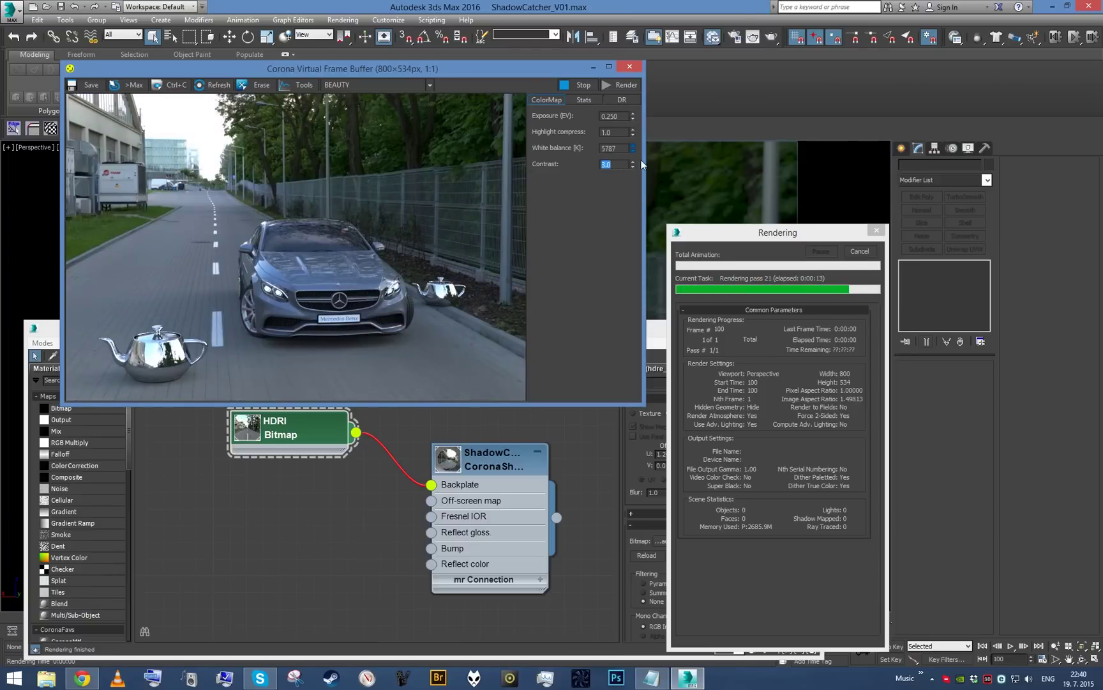
{"action": "left_click_drag", "start_coordinate": [632, 129], "coordinate": [639, 145]}
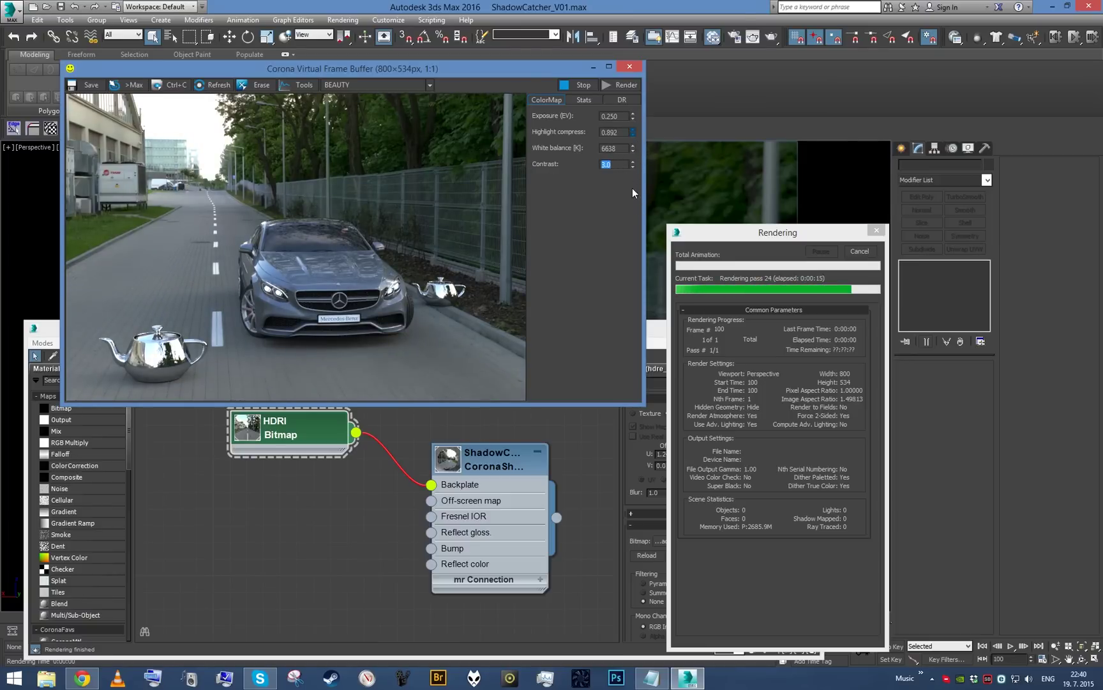
{"action": "left_click_drag", "start_coordinate": [632, 193], "coordinate": [629, 239]}
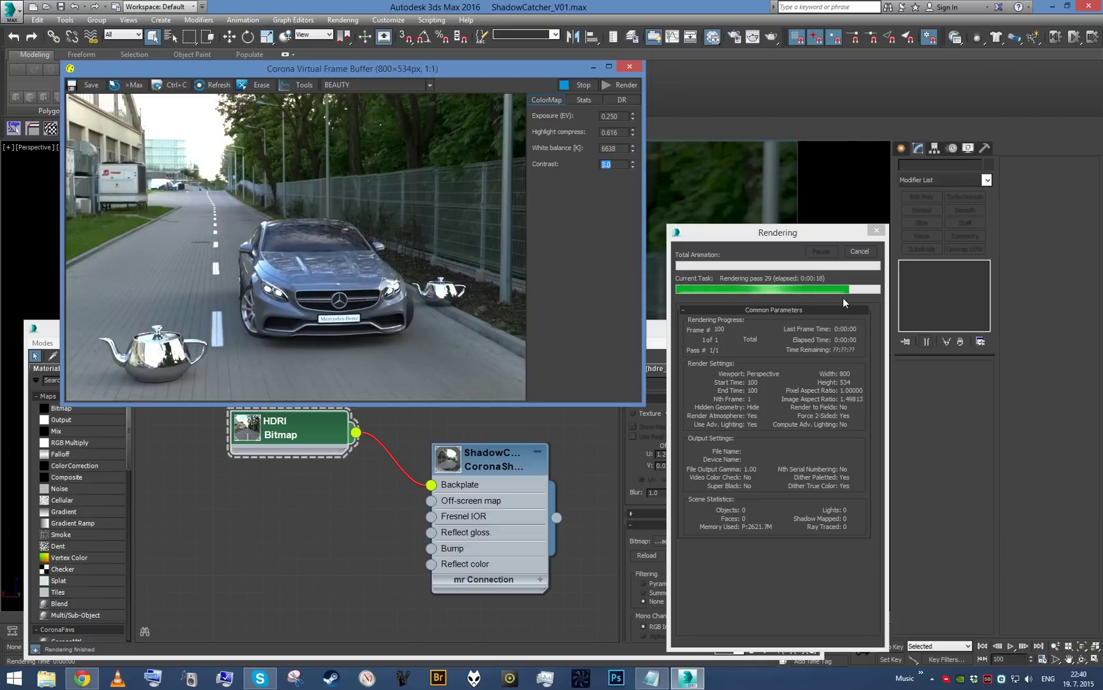
{"action": "mouse_move", "coordinate": [632, 131]}
{"action": "left_mouse_down"}
{"action": "mouse_move", "coordinate": [633, 112]}
{"action": "mouse_move", "coordinate": [636, 143]}
{"action": "left_mouse_up"}
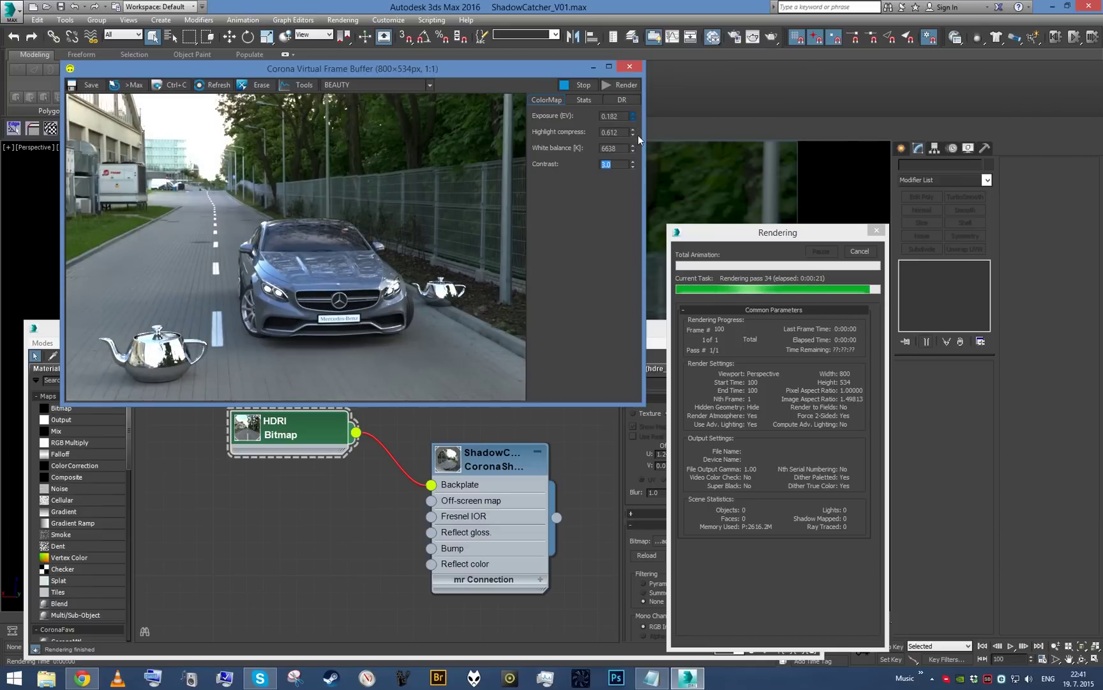
{"action": "left_click", "coordinate": [668, 207]}
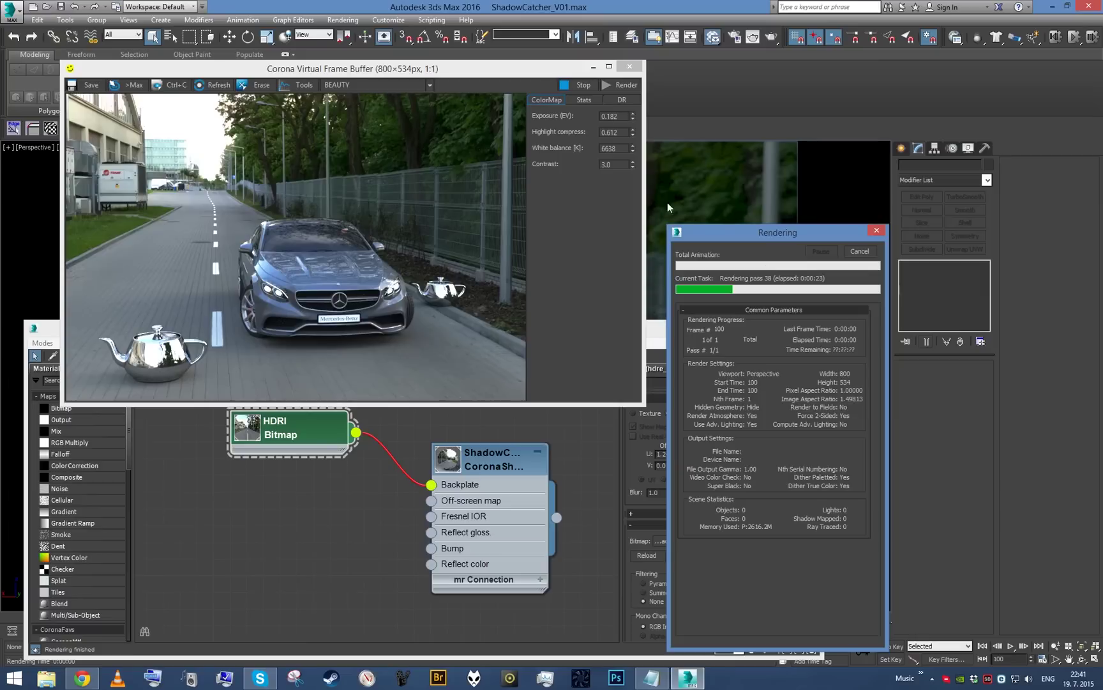
{"action": "left_click", "coordinate": [859, 251]}
- Close the open windows and render a perspective view of the car's front with the building and grass verge behind it
{"action": "left_click", "coordinate": [809, 327]}
{"action": "left_click", "coordinate": [629, 67]}
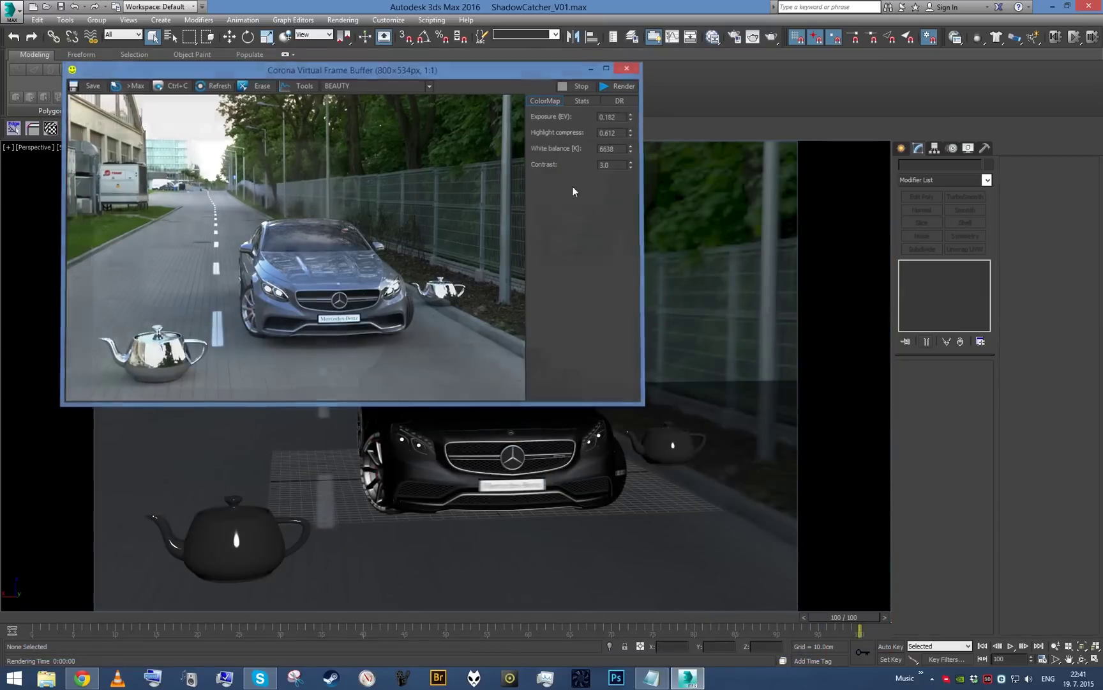
{"action": "middle_click_drag", "start_coordinate": [543, 274], "coordinate": [546, 368], "text": "alt"}
{"action": "scroll", "coordinate": [525, 336], "scroll_direction": "up", "scroll_amount": 1}
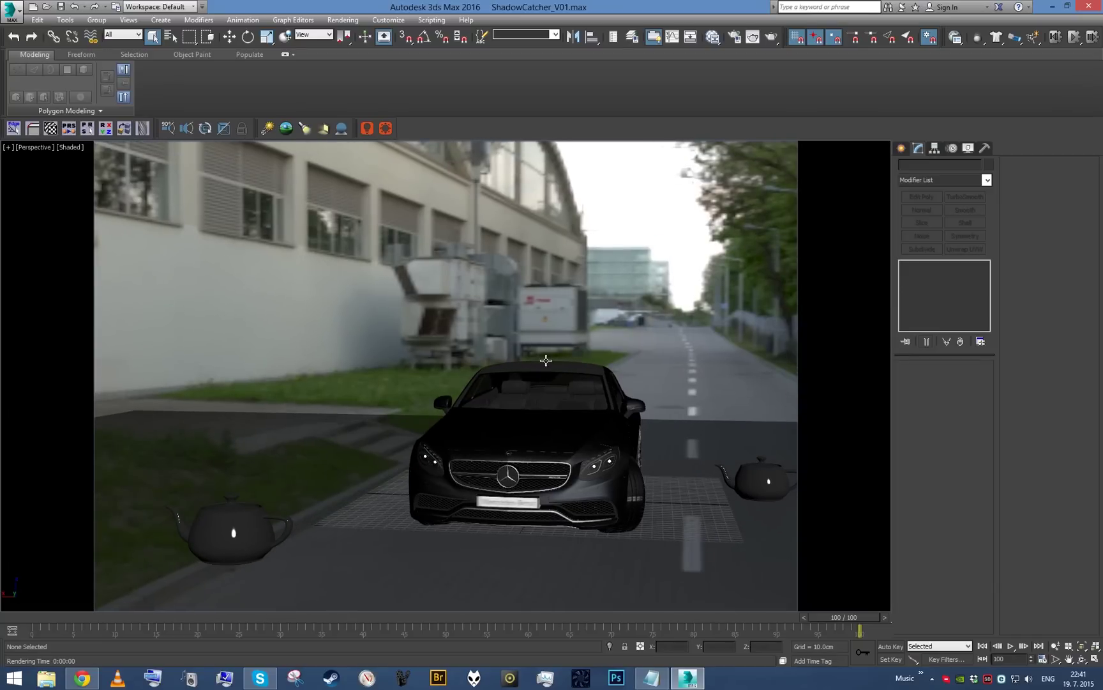
{"action": "key", "text": "shift+q"}
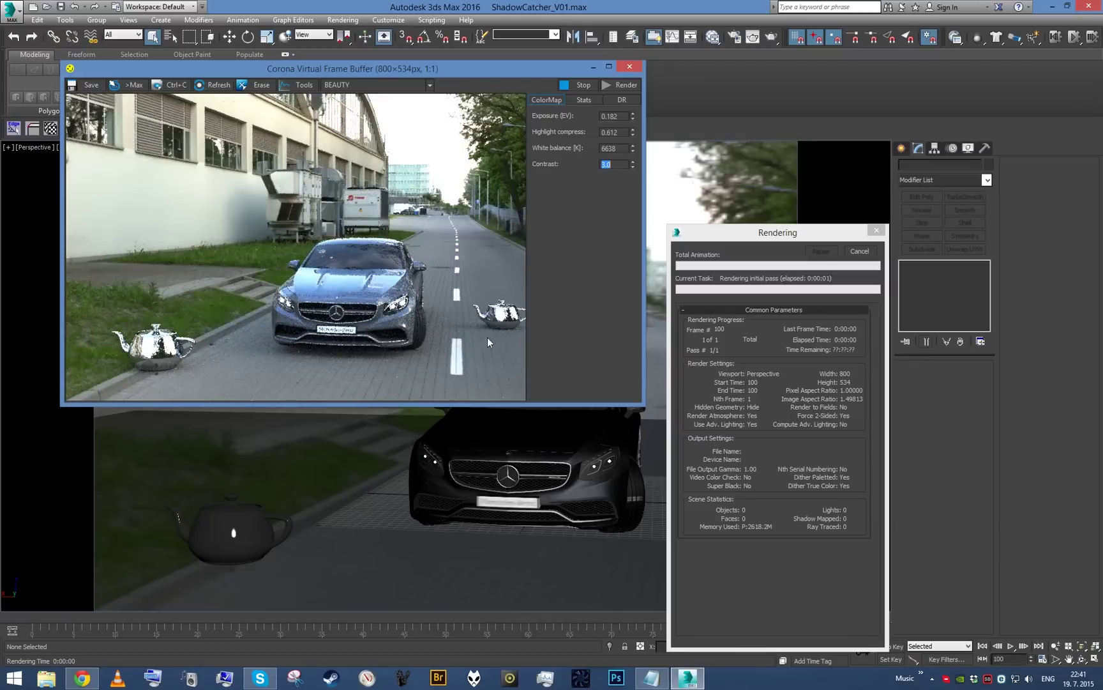